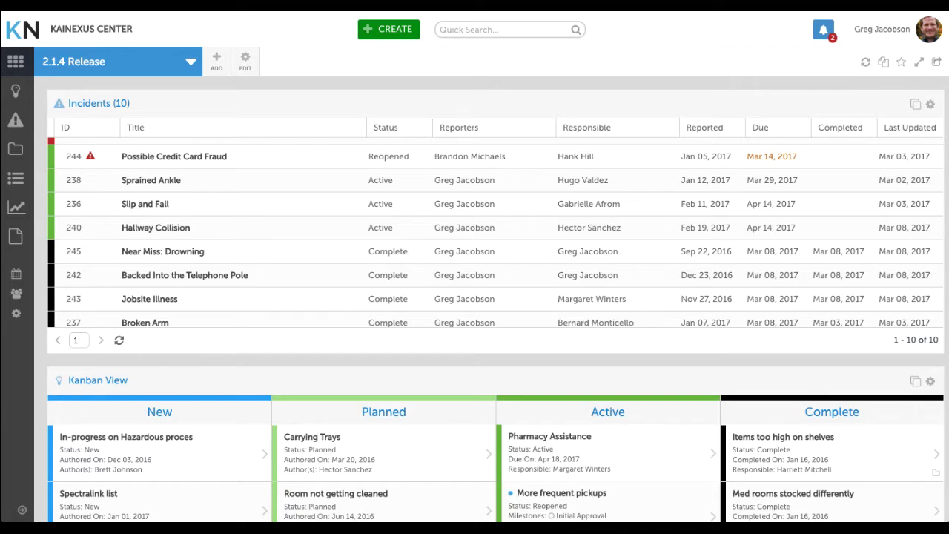
- Start a new incident, set its incident type to Other, and close the form without submitting it
left_click(389, 32)
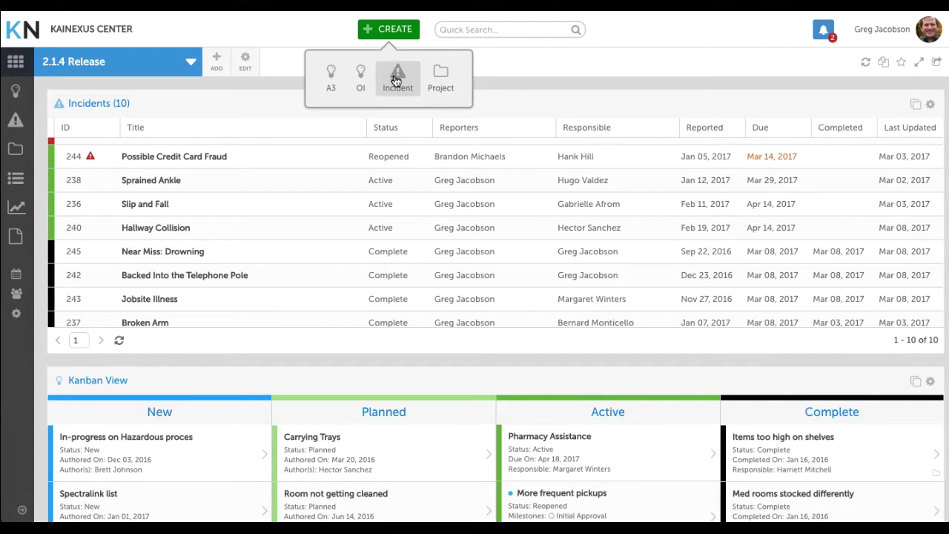
left_click(395, 75)
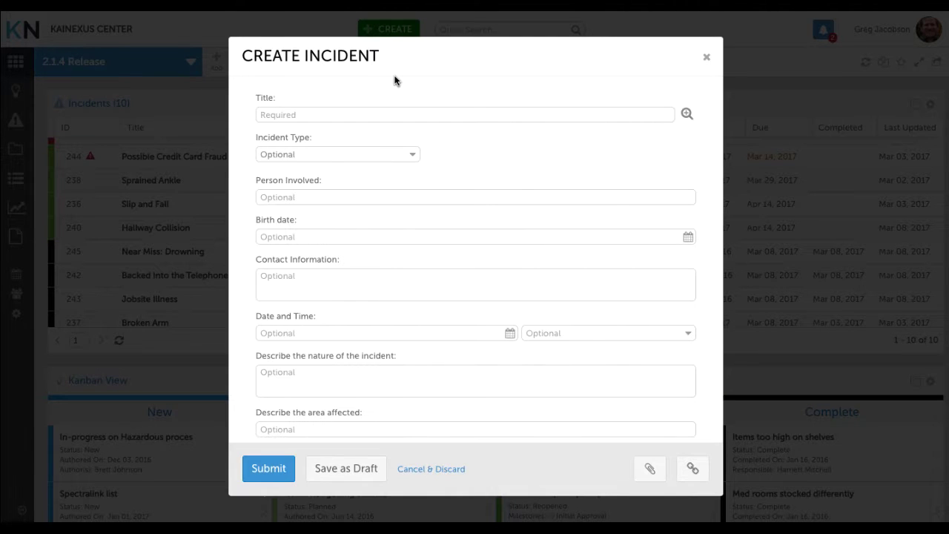
left_click(413, 155)
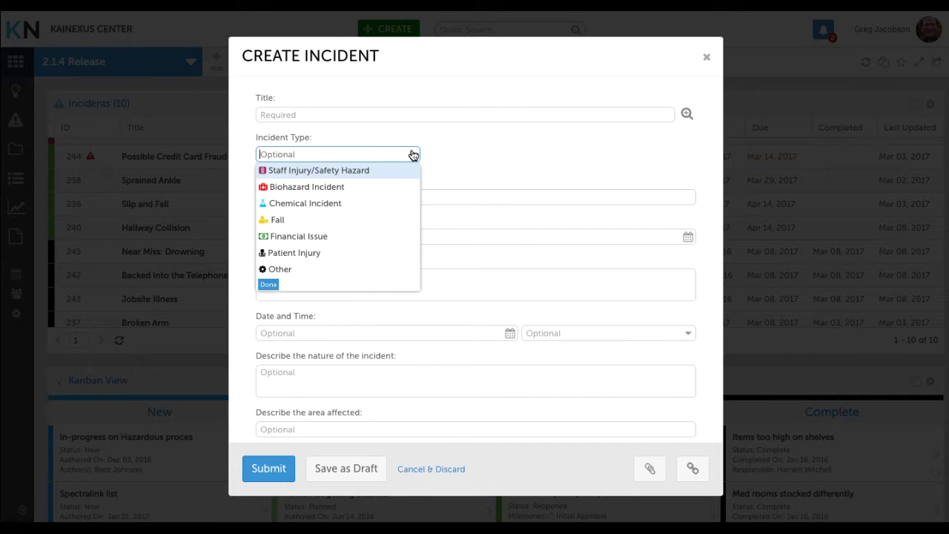
left_click(327, 269)
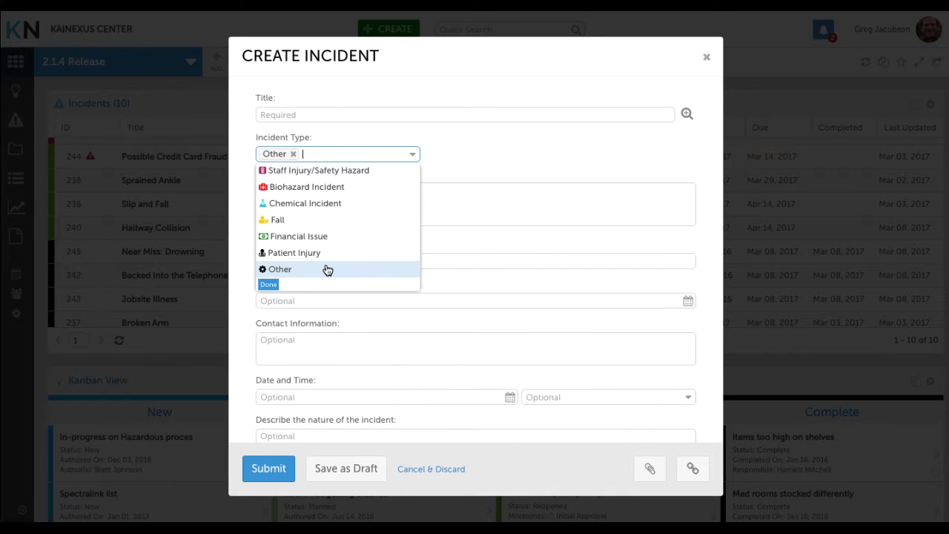
left_click(268, 284)
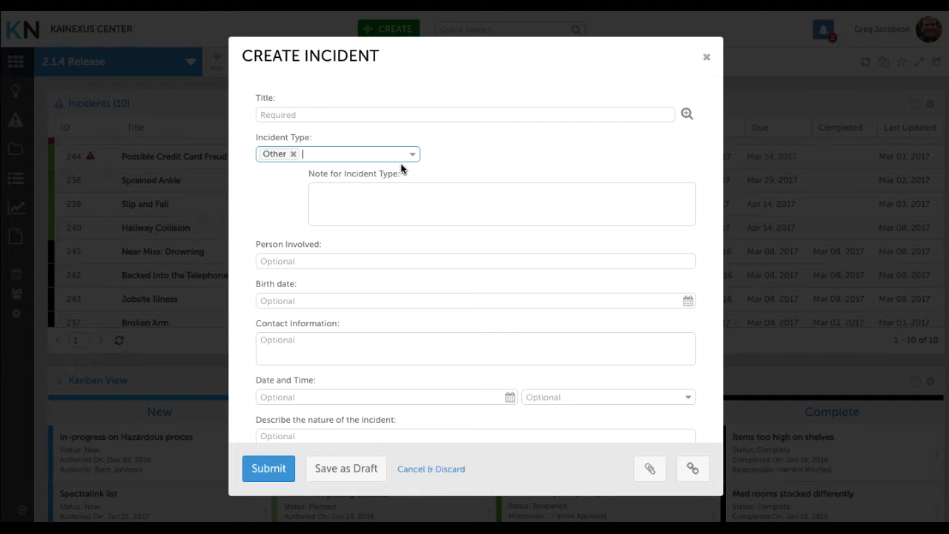
left_click(706, 58)
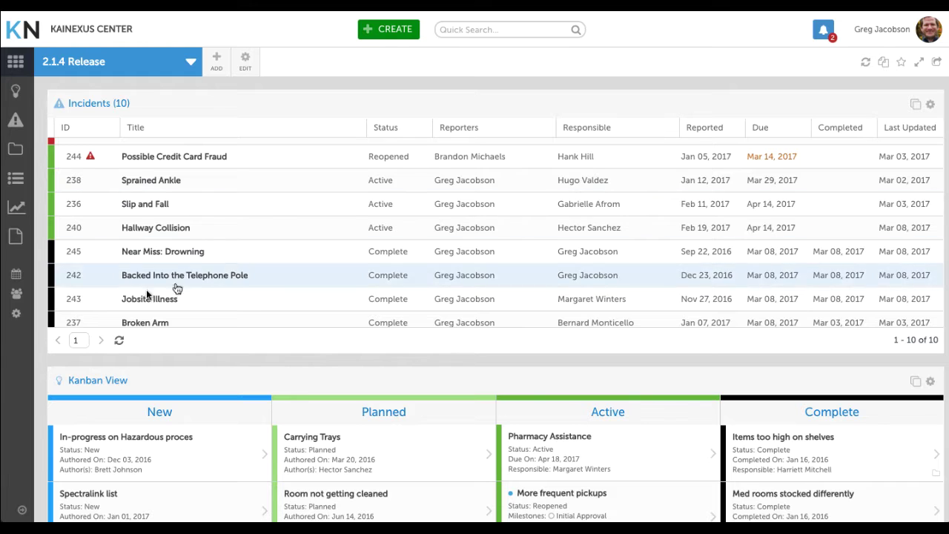
- Review the Kanban View, Project Curve and Completed cards on the 2.1.4 Release board
scroll(36, 344, "down", 5)
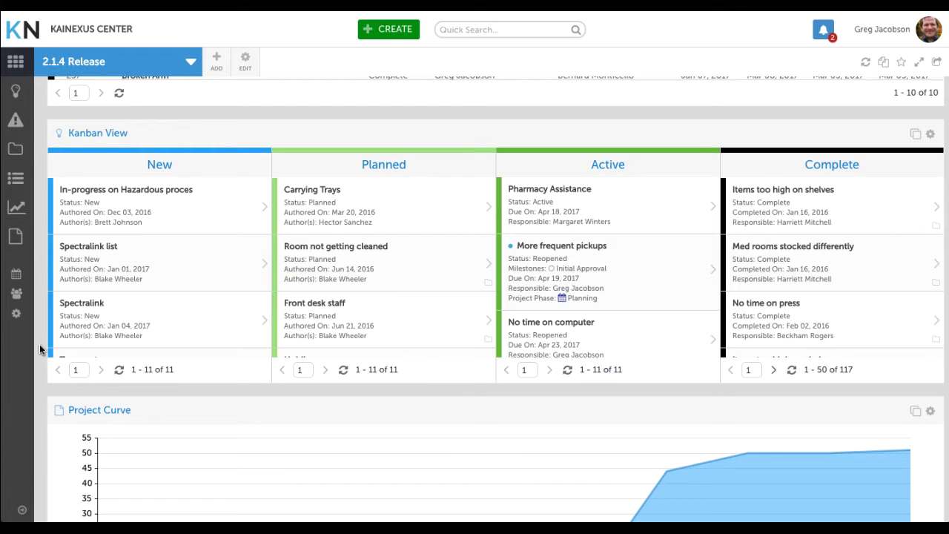
scroll(41, 348, "down", 4)
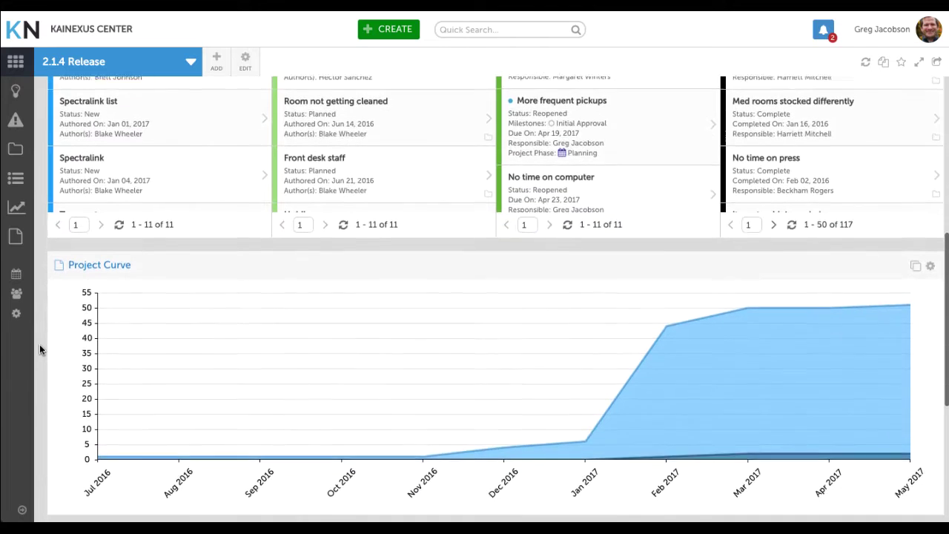
scroll(39, 343, "down", 3)
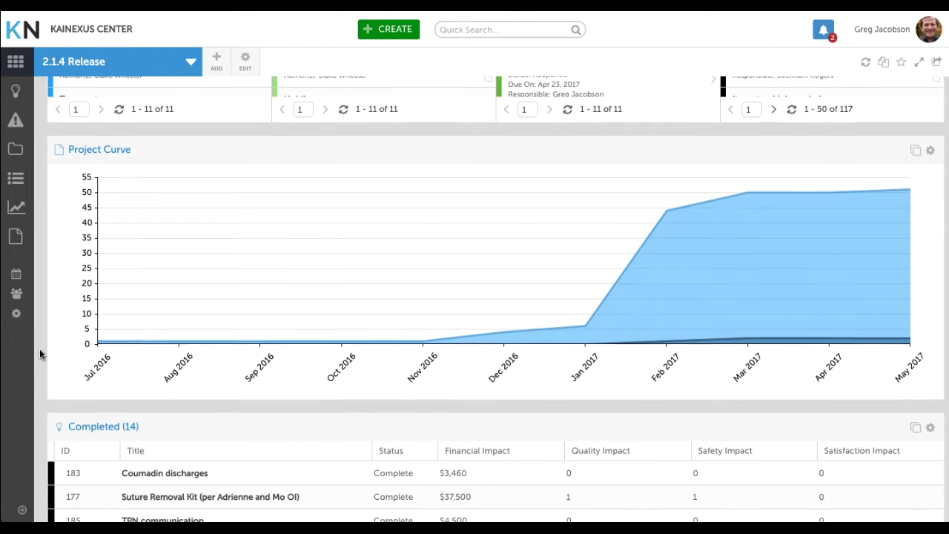
scroll(39, 354, "down", 5)
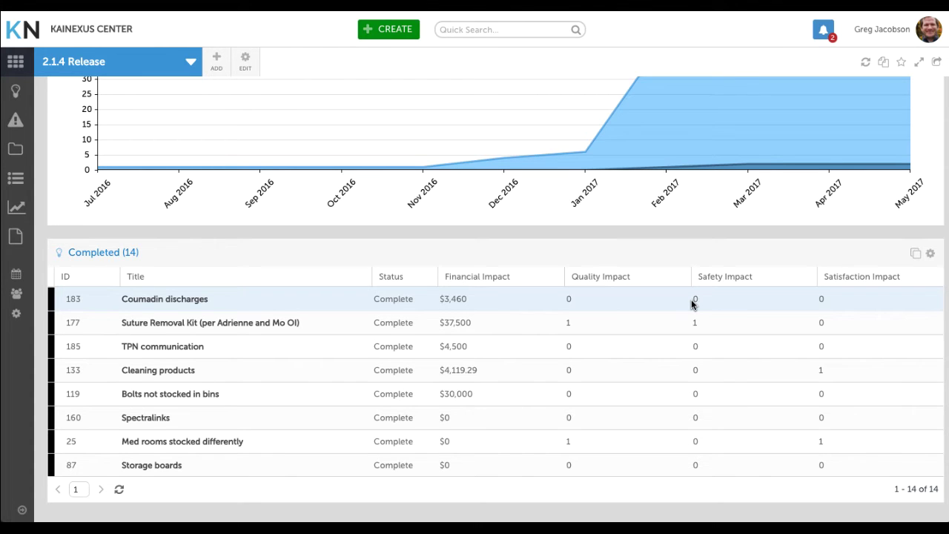
scroll(691, 304, "up", 10)
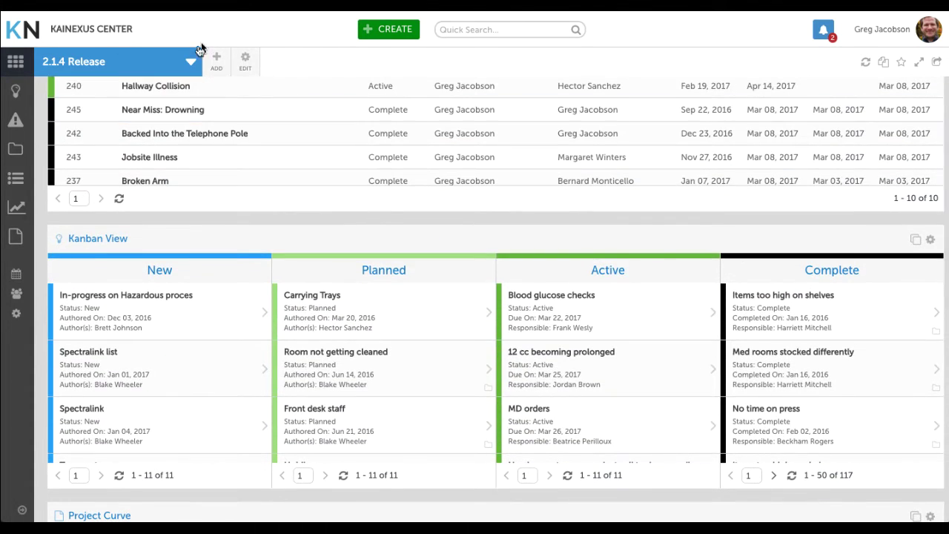
- Switch to the Strategy Dashboards board and view the 2017 Strategic Plan card in its expanded form
left_click(190, 61)
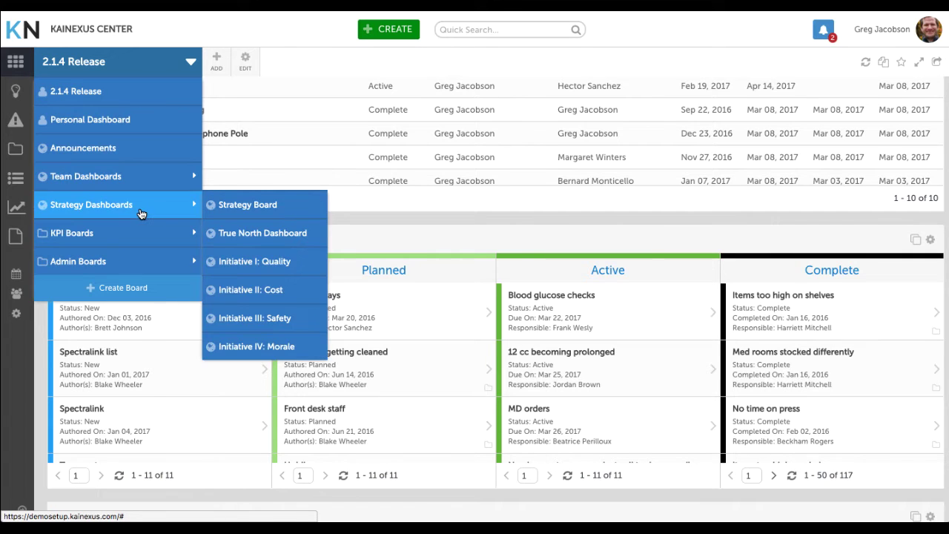
left_click(140, 214)
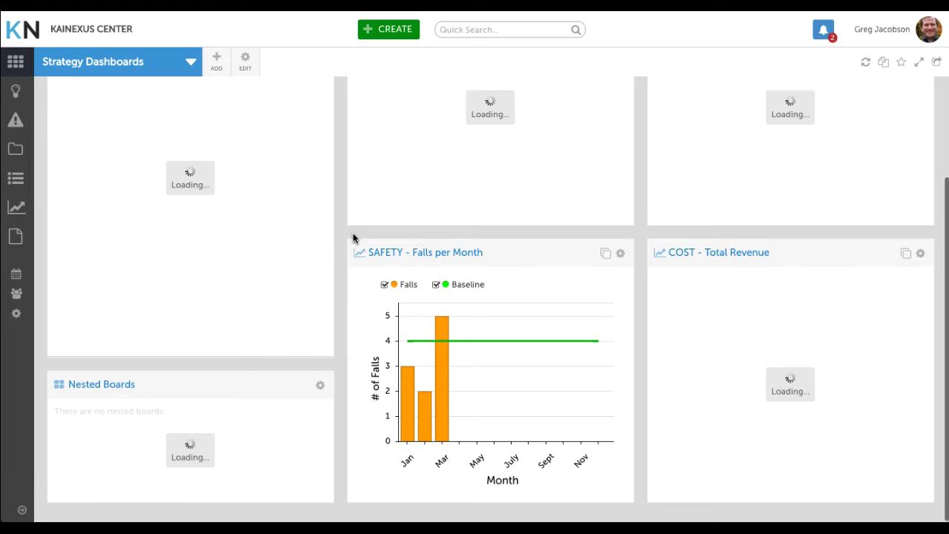
scroll(338, 243, "up", 3)
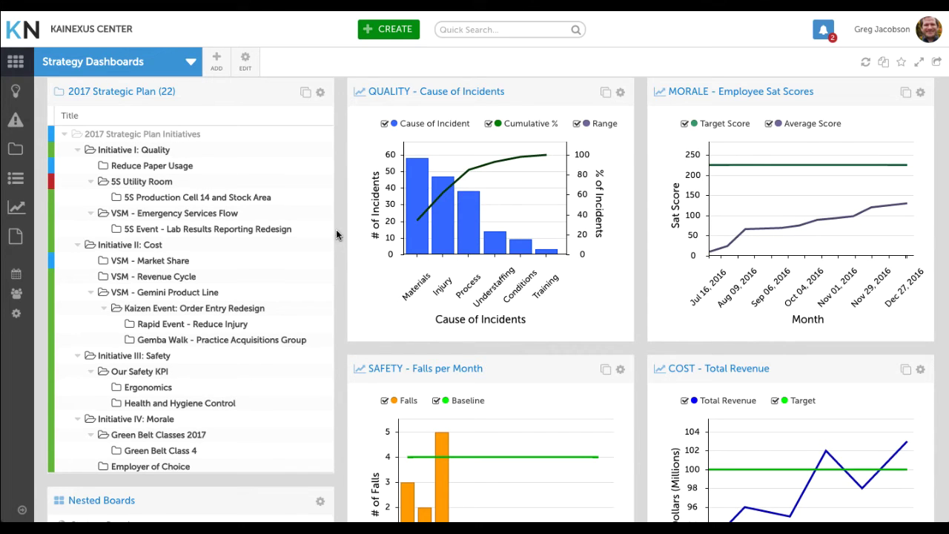
left_click(307, 92)
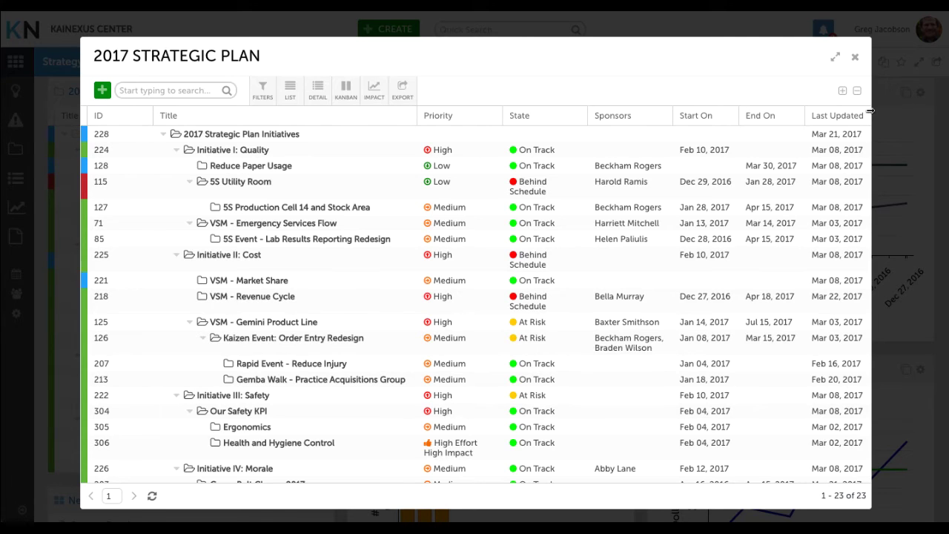
left_click(854, 58)
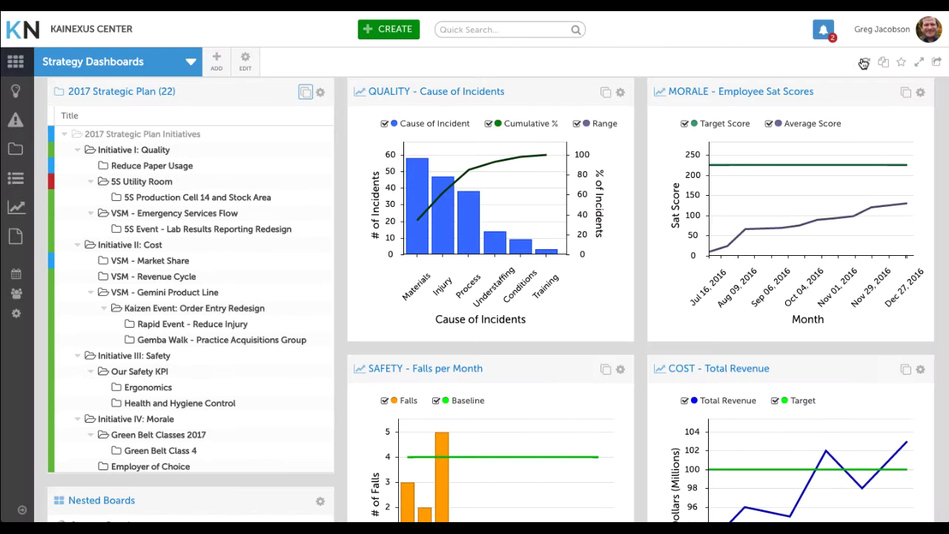
- Examine the Tree view column settings for the 2017 Strategic Plan card and its expanded form, and close them without saving
left_click(320, 92)
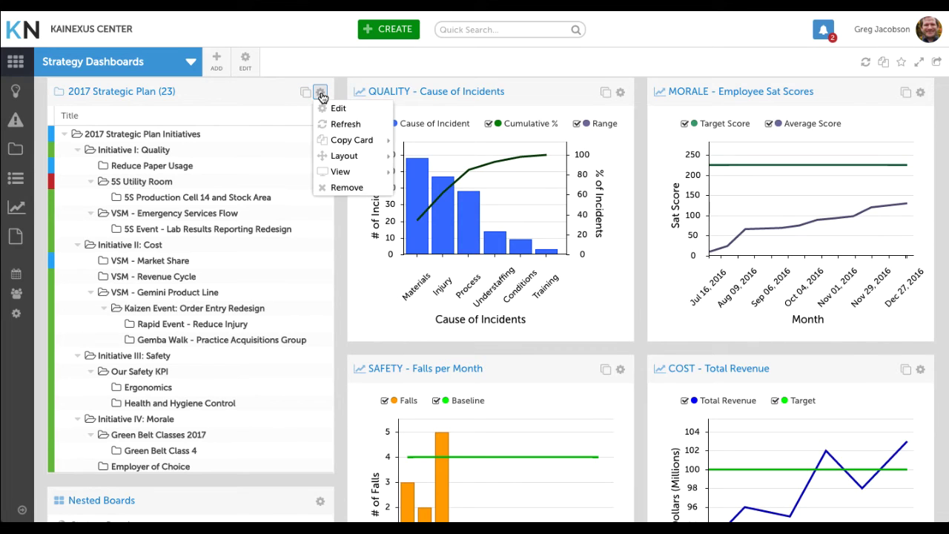
mouse_move(348, 174)
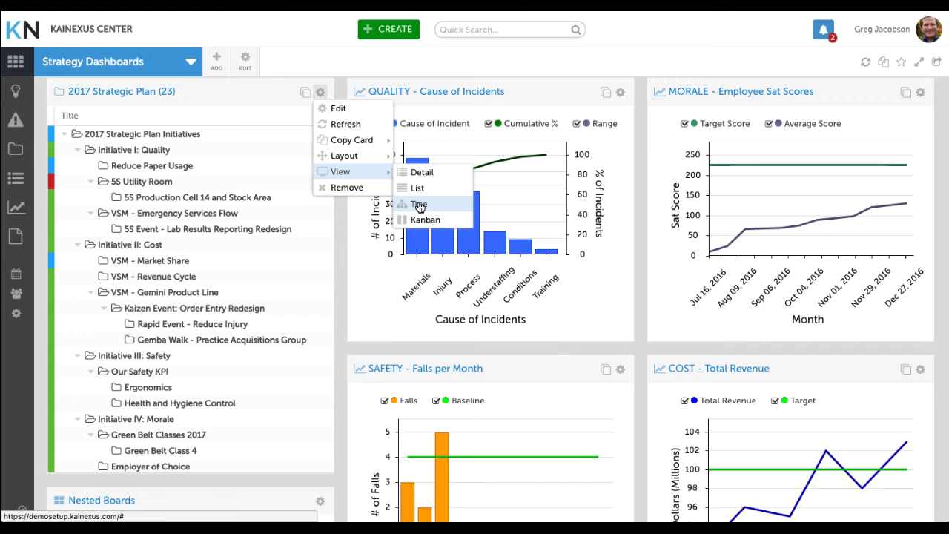
left_click(418, 204)
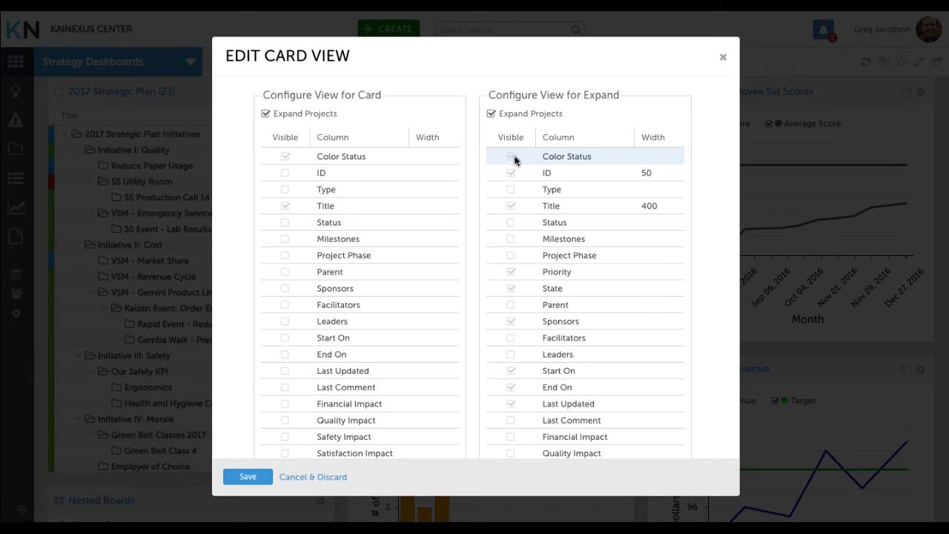
left_click(510, 403)
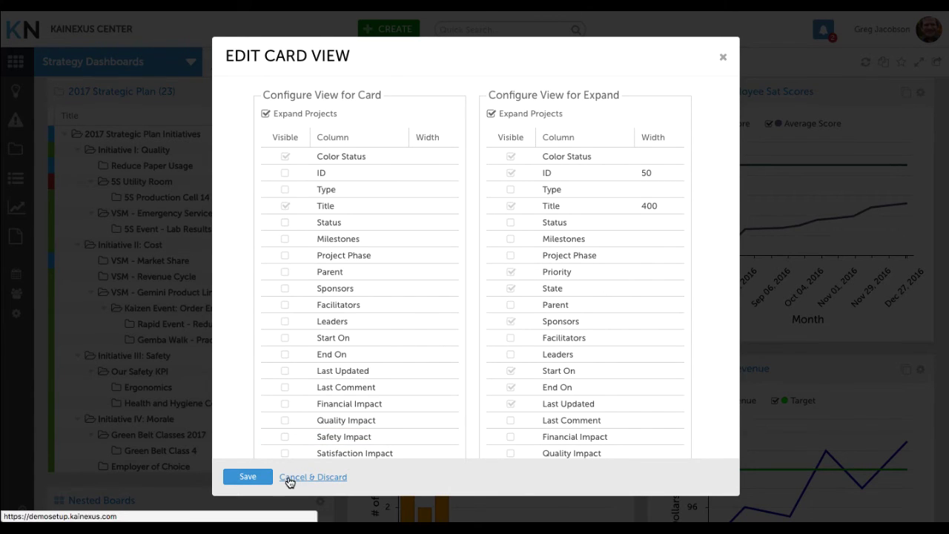
left_click(723, 58)
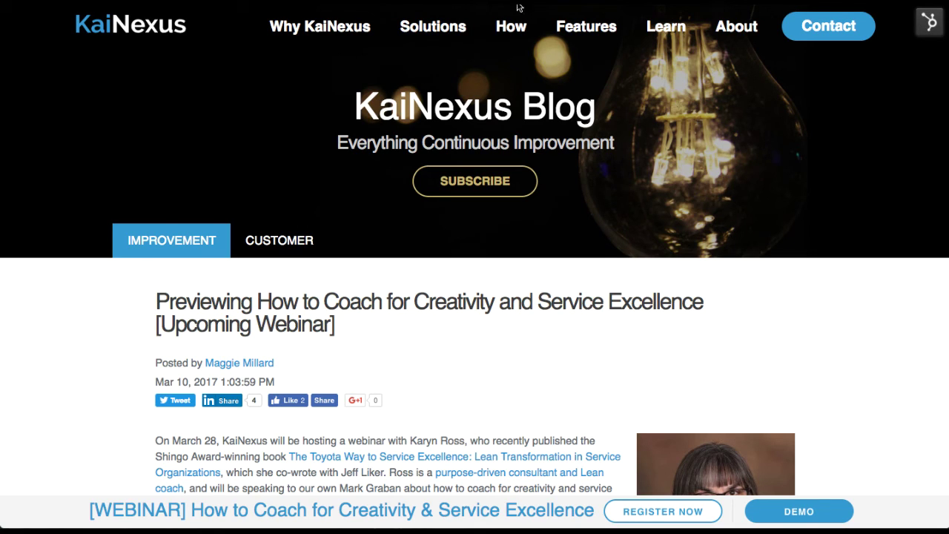
- On the KaiNexus Blog website, view the Customer blog and return to the Improvement blog to look over its newest post
left_click(250, 246)
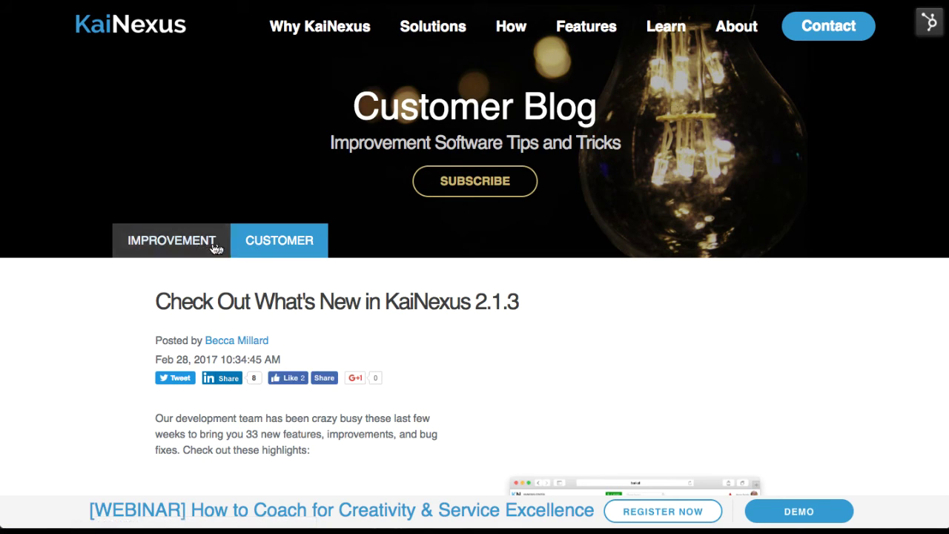
left_click(192, 250)
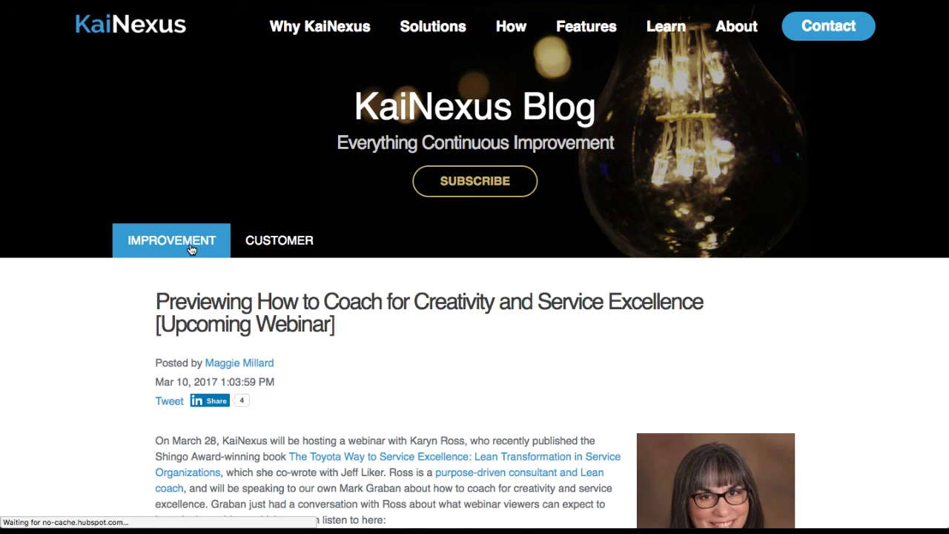
scroll(112, 315, "down", 2)
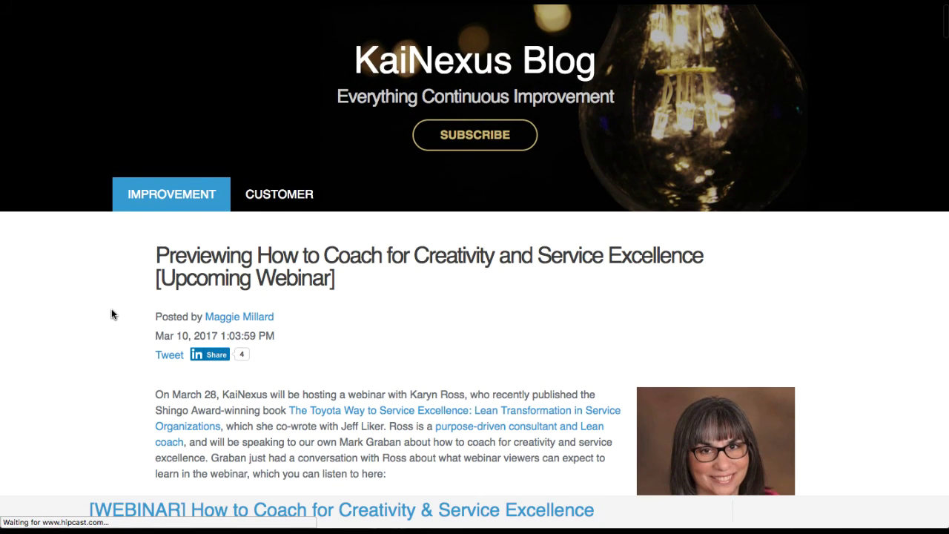
scroll(111, 314, "down", 1)
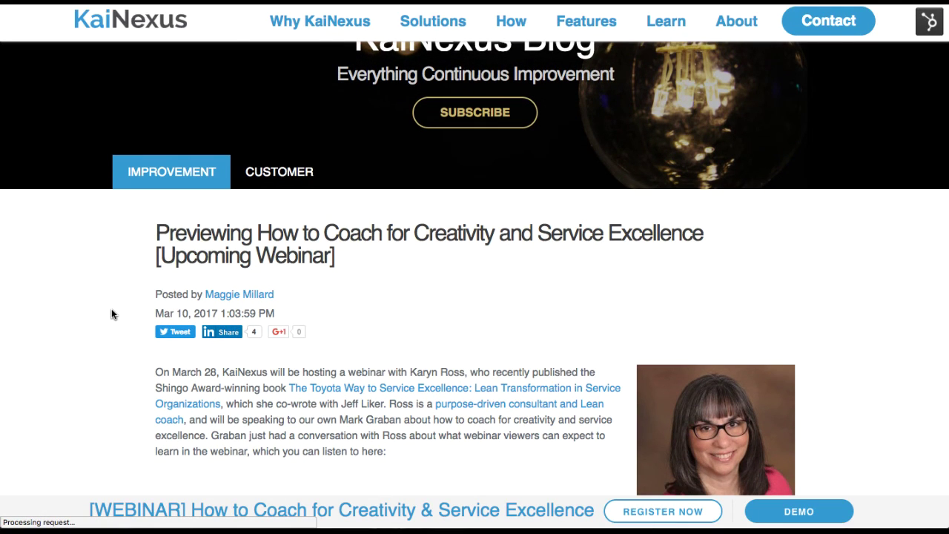
scroll(111, 314, "up", 3)
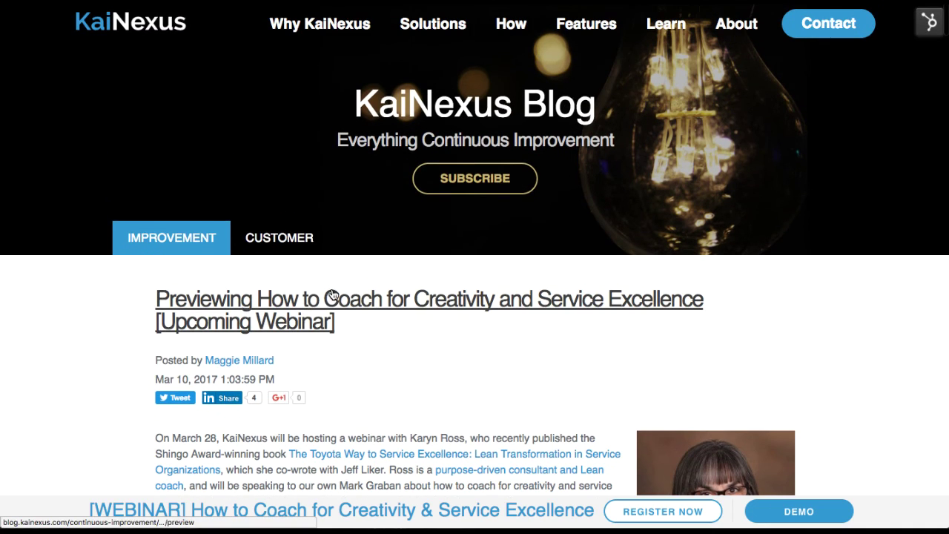
- Open the website's Upcoming Webinars page and read through the listed webinars, including How to Coach for Creativity & Service Excellence
left_click(676, 54)
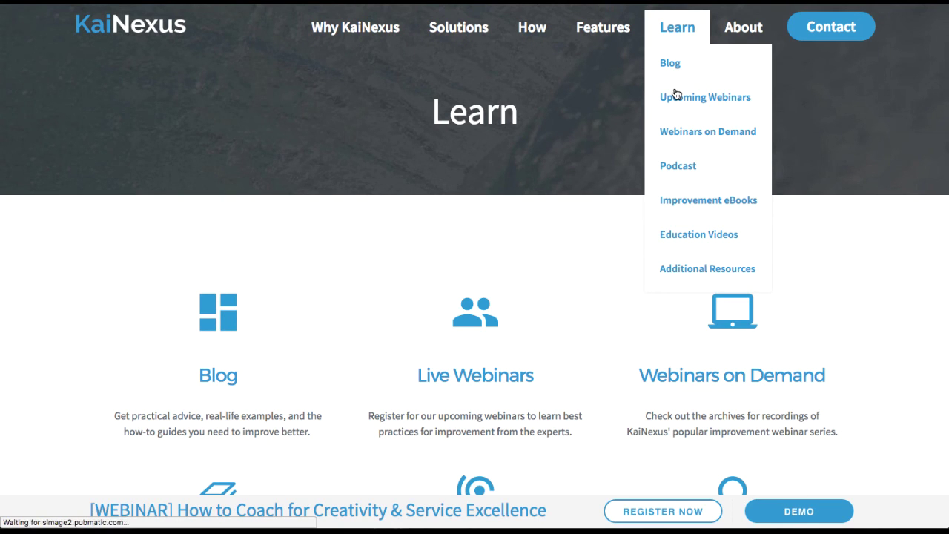
left_click(676, 96)
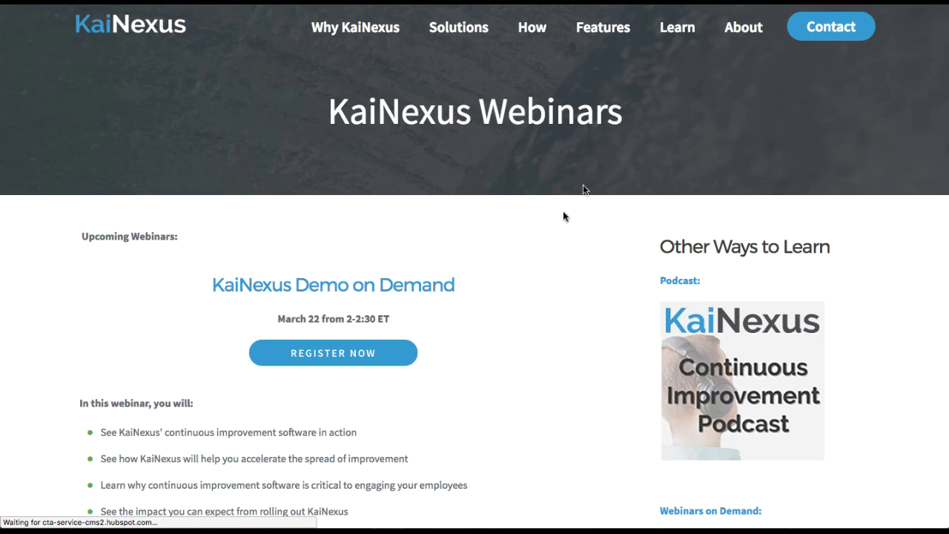
scroll(539, 269, "down", 4)
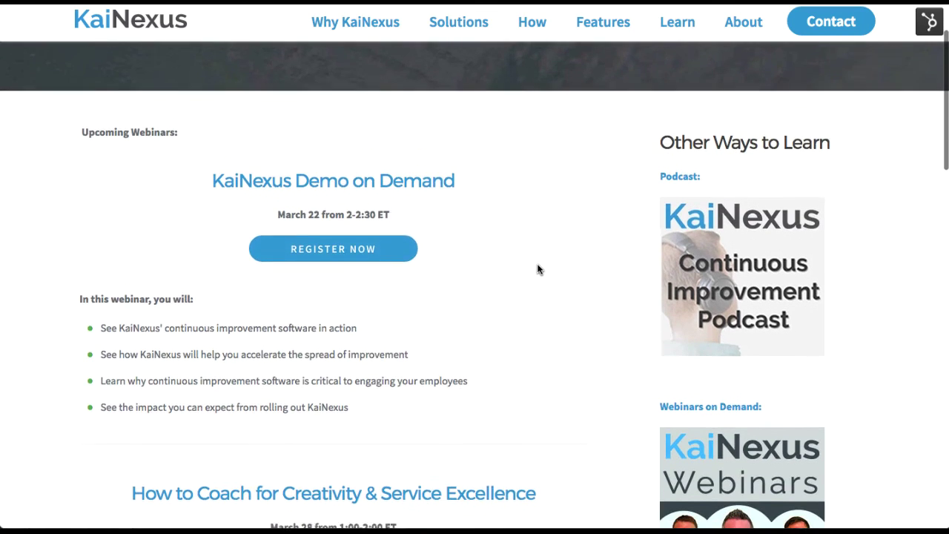
scroll(538, 269, "down", 1)
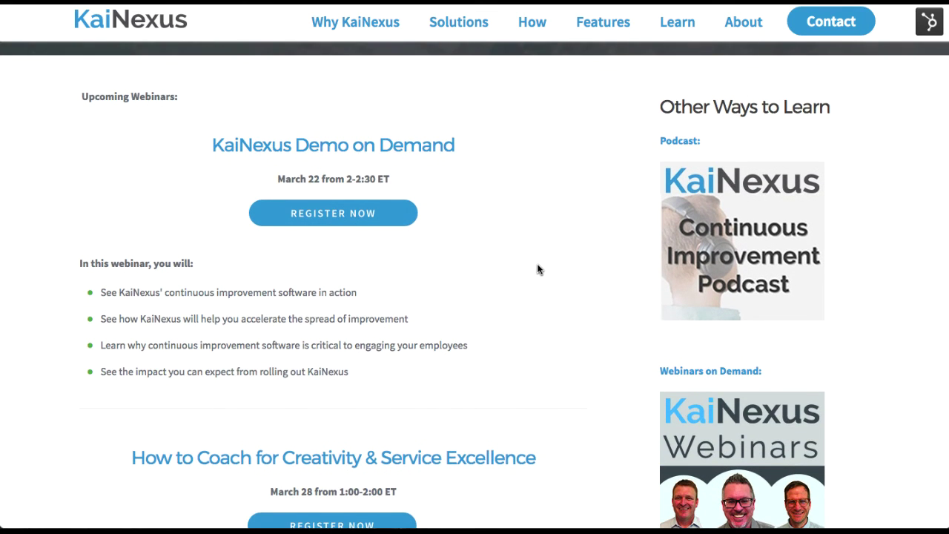
scroll(538, 269, "down", 1)
scroll(538, 269, "down", 8)
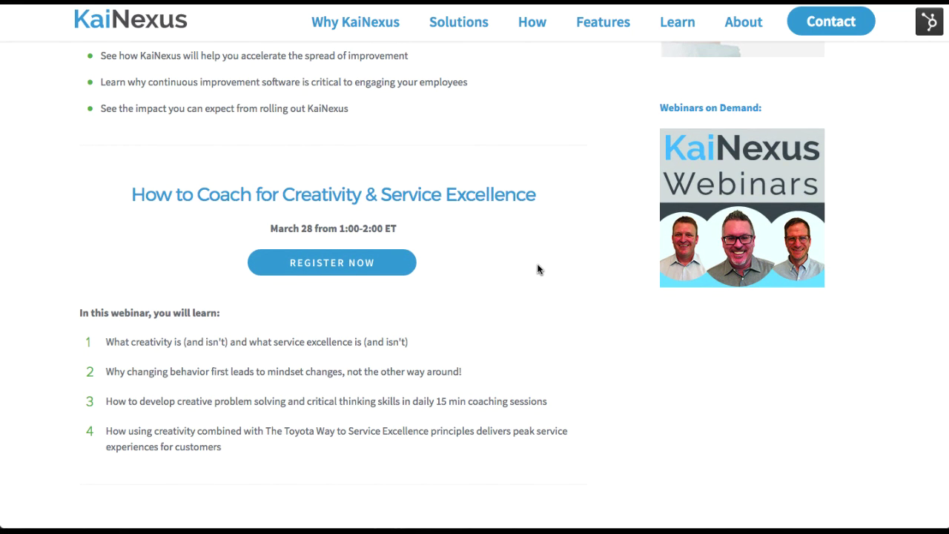
scroll(538, 269, "down", 1)
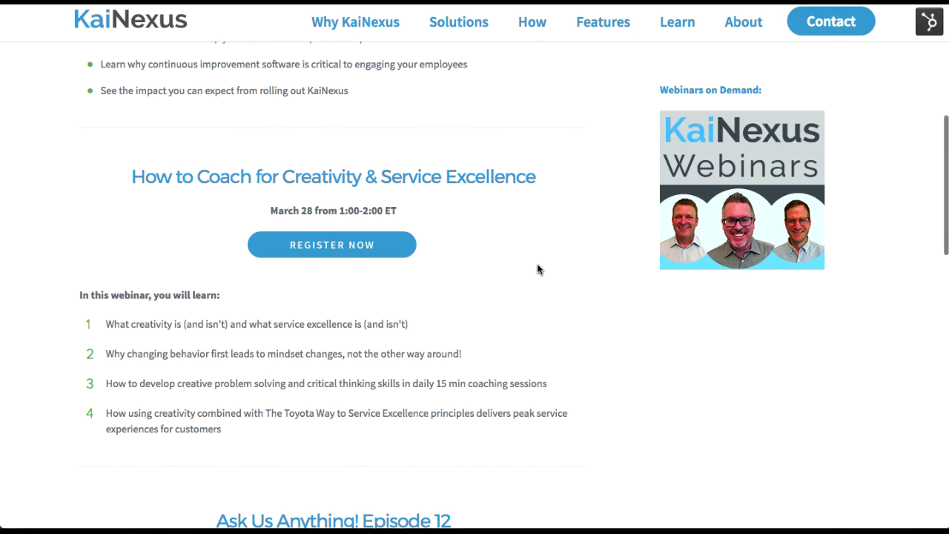